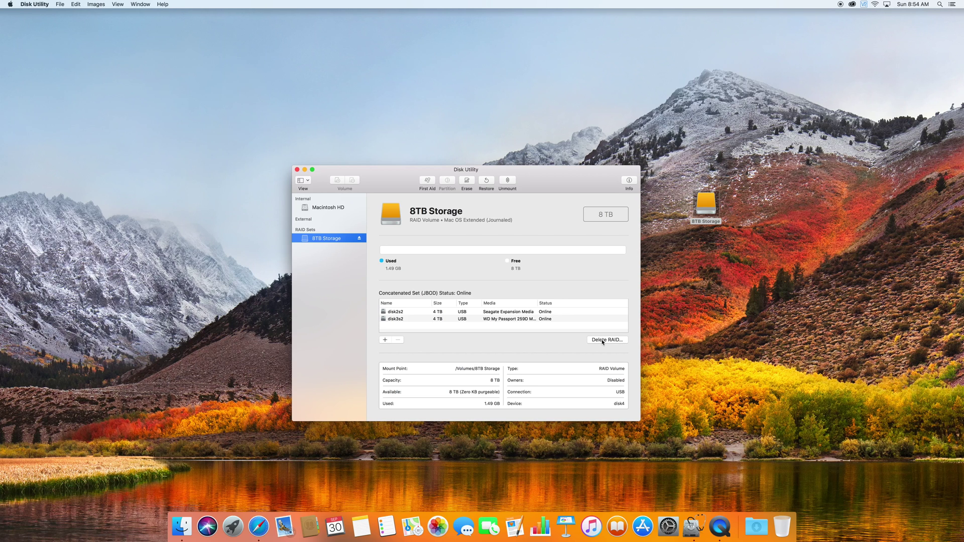
# Request deletion of the 8TB Storage RAID set with Delete RAID…
pyautogui.click(603, 343)
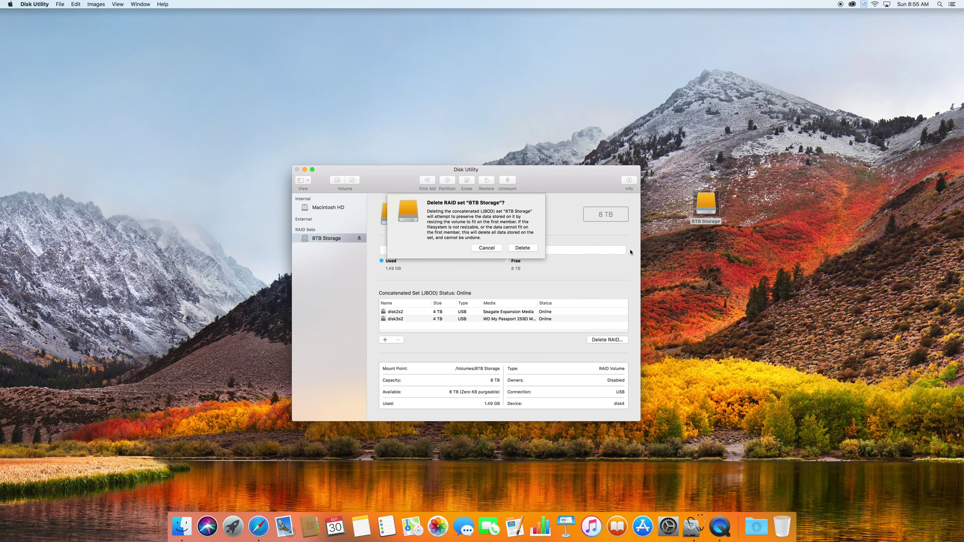
# Confirm deleting the 8TB Storage RAID set and wait for completion
pyautogui.click(522, 249)
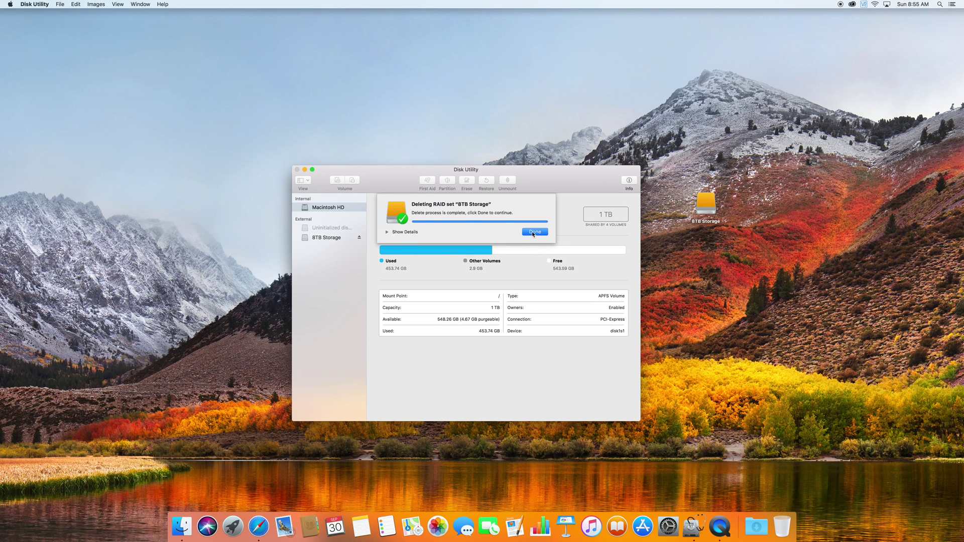
pyautogui.click(533, 233)
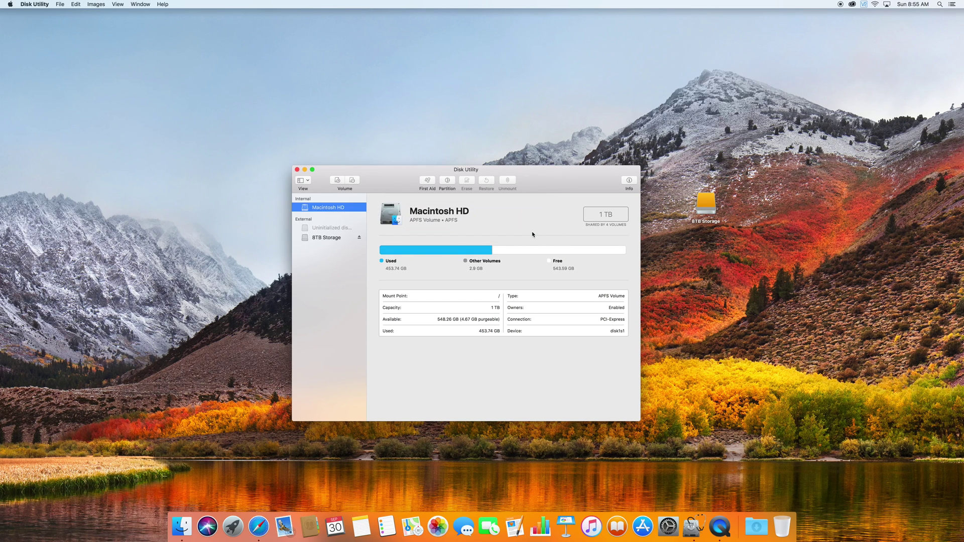
# Compare the uninitialized 4 TB disk3s2 with the remaining 8TB Storage volume
pyautogui.click(323, 228)
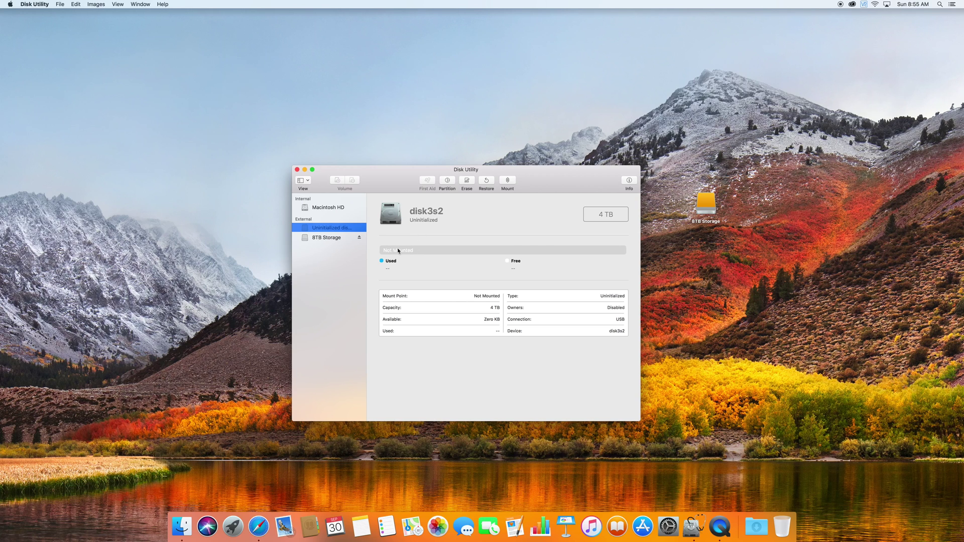
pyautogui.click(322, 238)
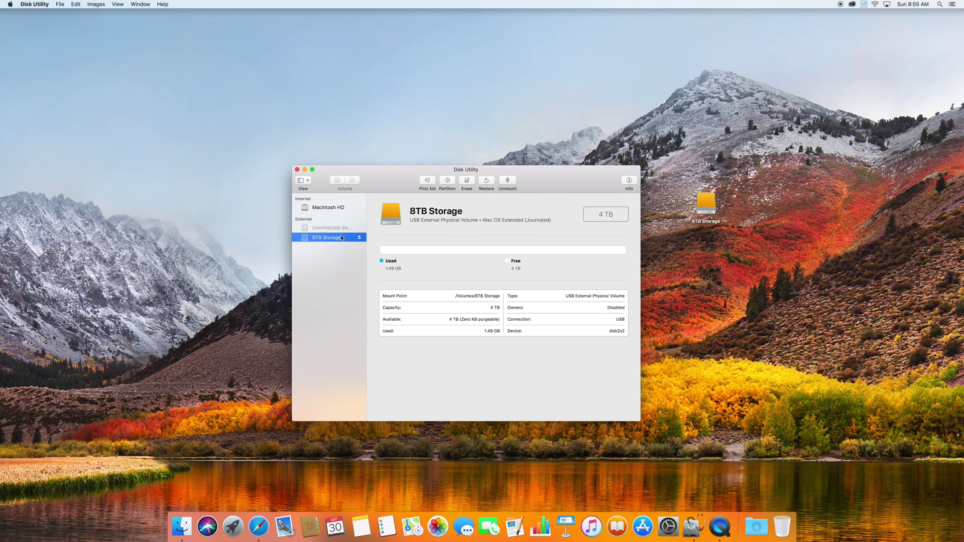
pyautogui.click(326, 230)
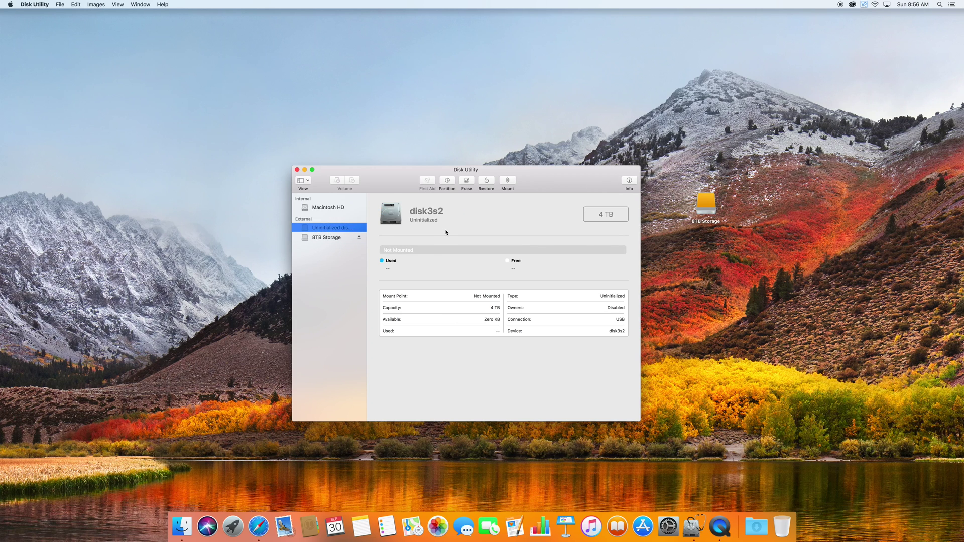
# Launch Terminal at the top centre and run diskutil list
pyautogui.press('super+space')
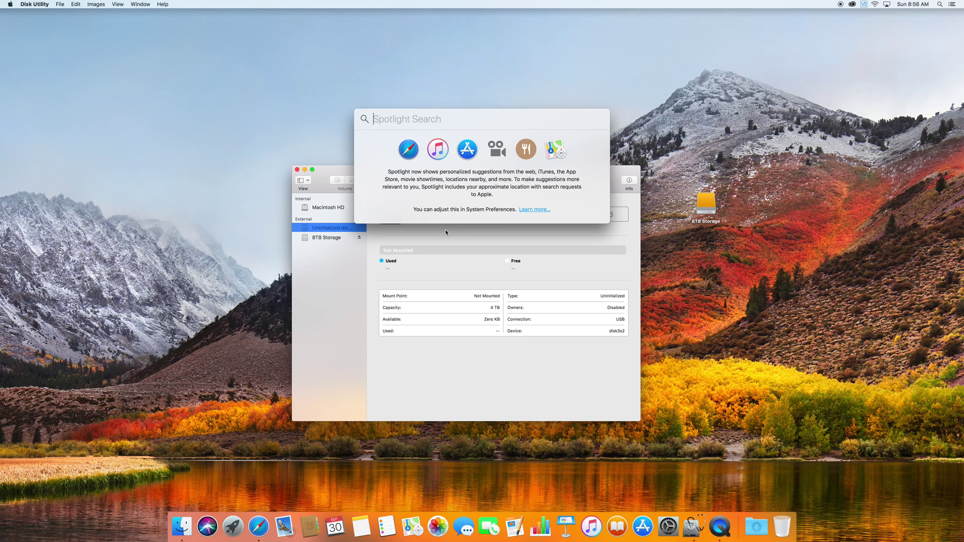
pyautogui.write('term')
pyautogui.press('Return')
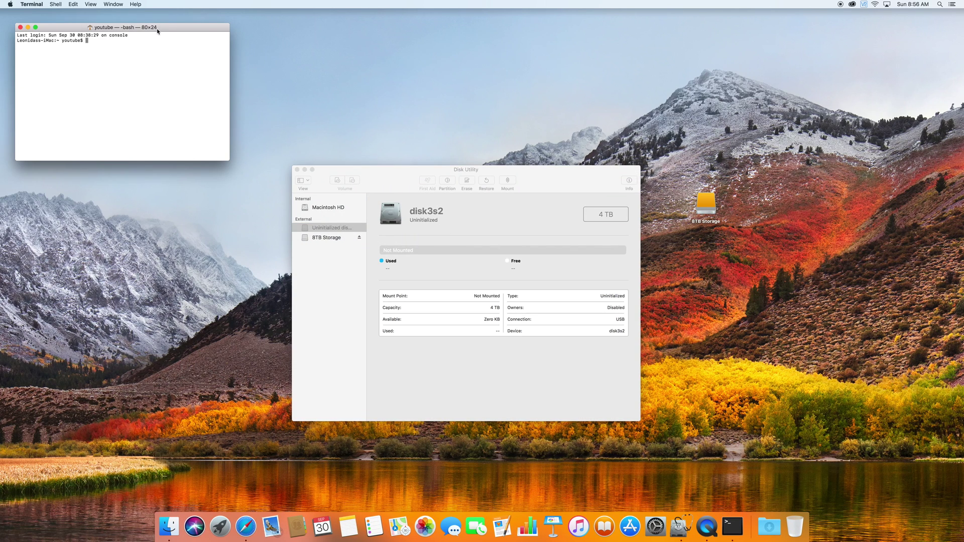
pyautogui.moveTo(159, 31); pyautogui.dragTo(438, 34)
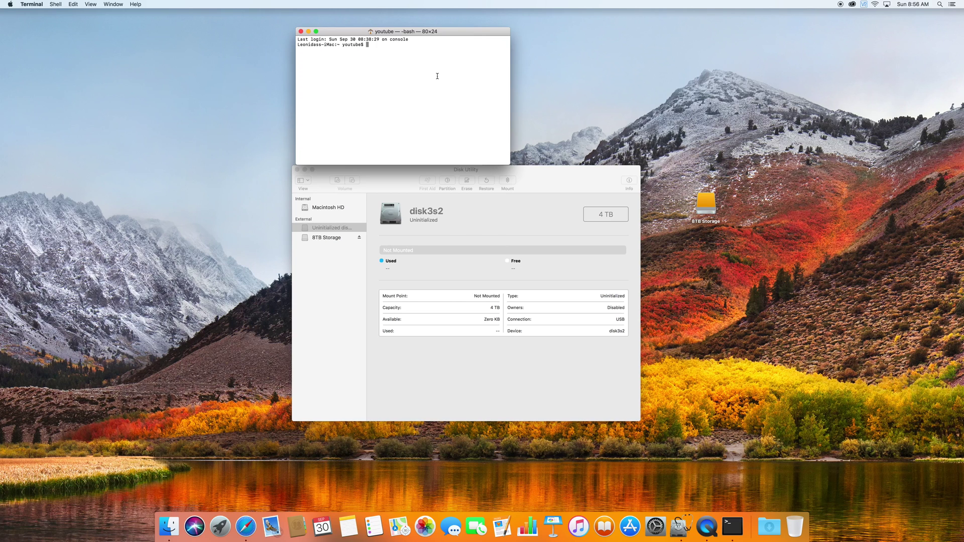
pyautogui.write('diskutil')
pyautogui.write(' list')
pyautogui.press('Return')
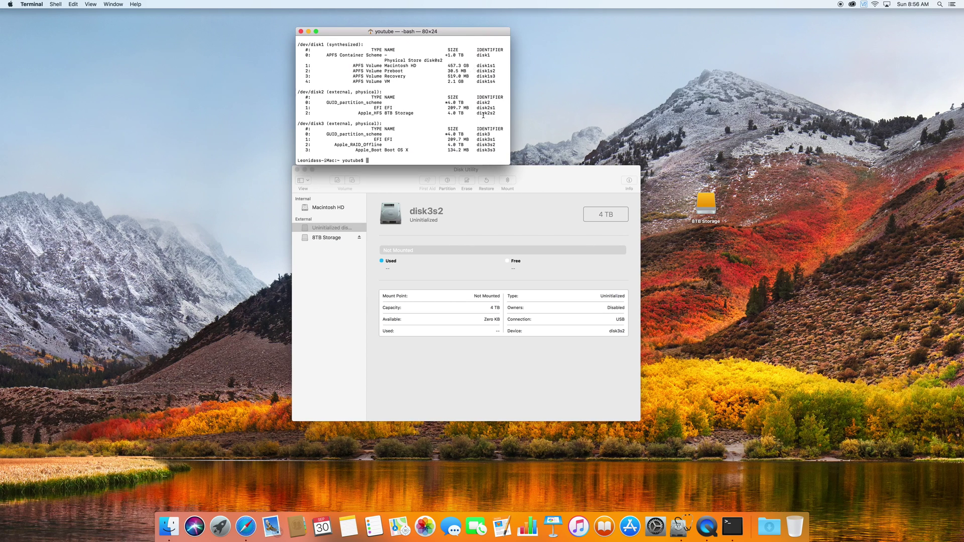
# Enlarge Terminal and arrange it to the right of Disk Utility
pyautogui.moveTo(508, 165)
pyautogui.mouseDown()
pyautogui.moveTo(525, 195)
pyautogui.moveTo(620, 238)
pyautogui.mouseUp()
pyautogui.moveTo(511, 36)
pyautogui.mouseDown()
pyautogui.moveTo(575, 36)
pyautogui.moveTo(767, 90)
pyautogui.mouseUp()
pyautogui.moveTo(543, 174); pyautogui.dragTo(426, 100)
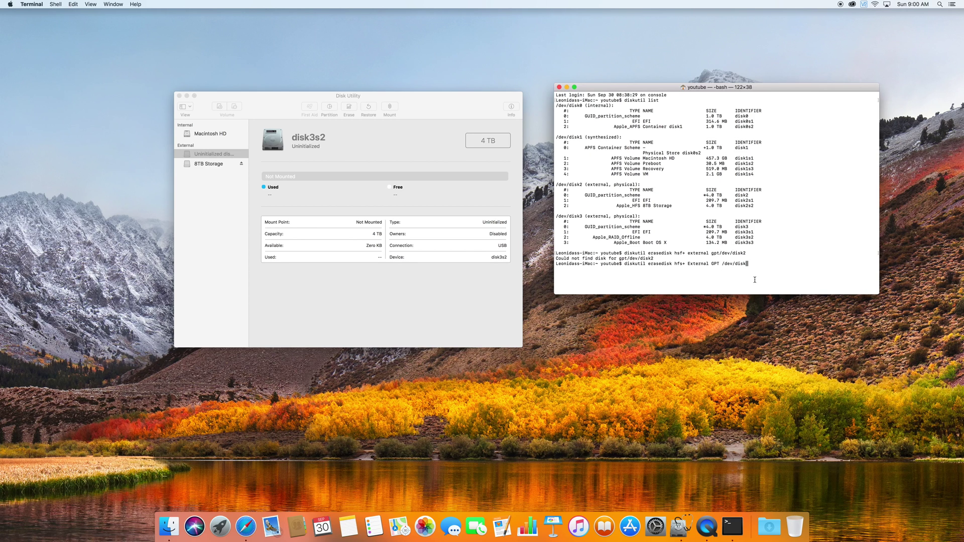
# Erase disk2 as a GPT Mac OS Extended volume named External, declining Time Machine
pyautogui.write('2')
pyautogui.press('Return')
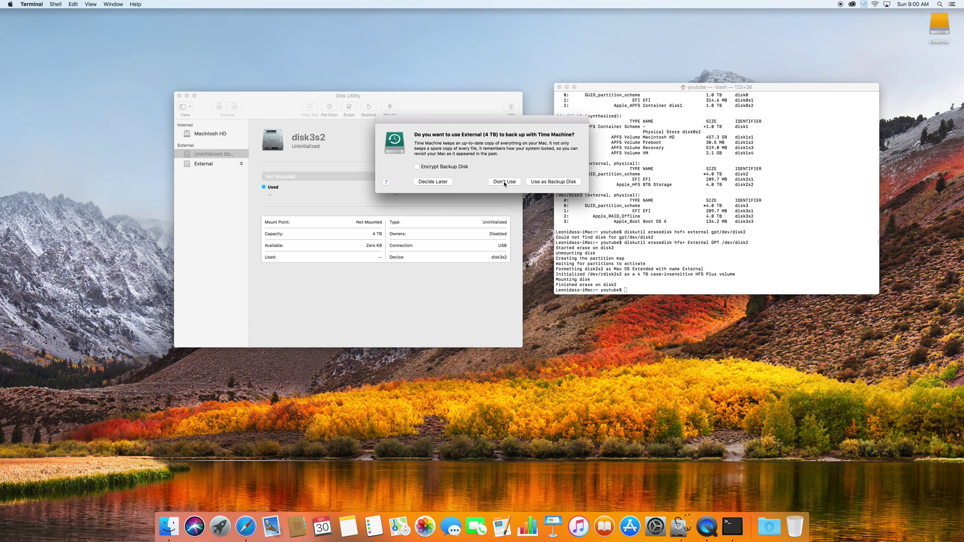
pyautogui.click(504, 183)
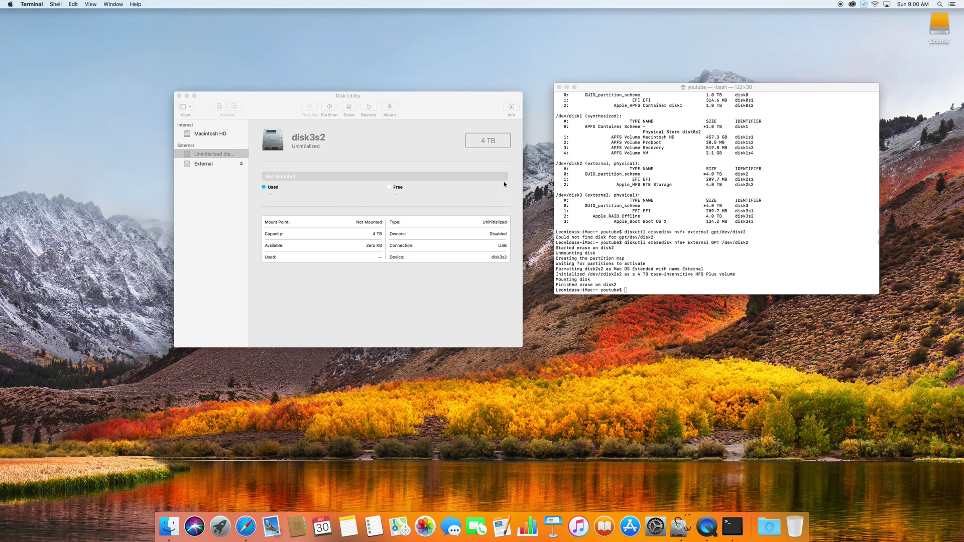
pyautogui.click(640, 291)
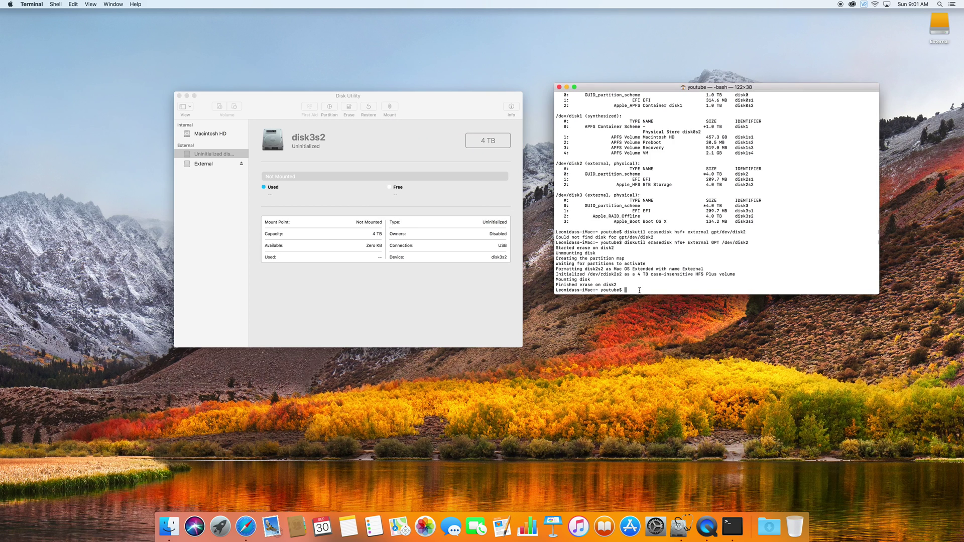
pyautogui.press('Up')
pyautogui.press('BackSpace')
# Erase /dev/disk3 as a second External volume, declining Time Machine again
pyautogui.write('3')
pyautogui.press('Return')
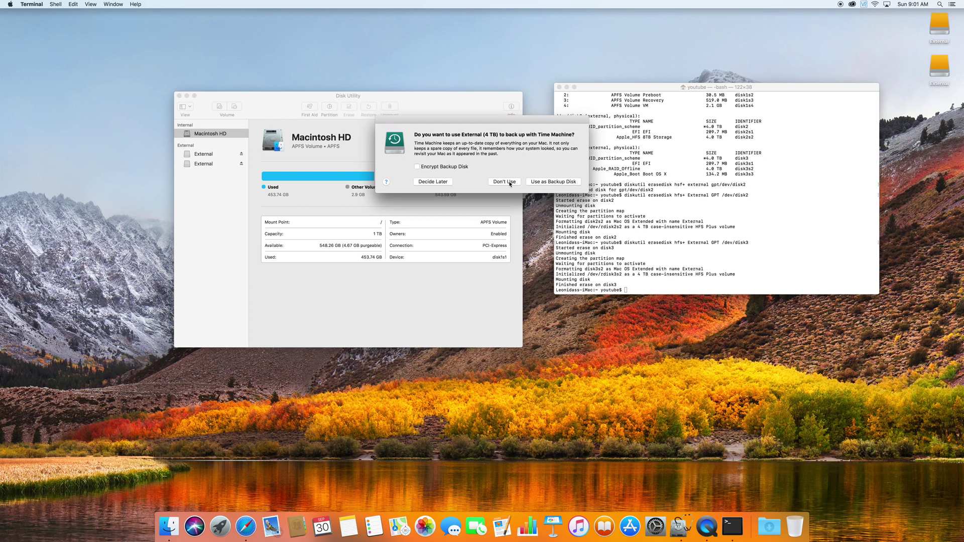
pyautogui.click(510, 184)
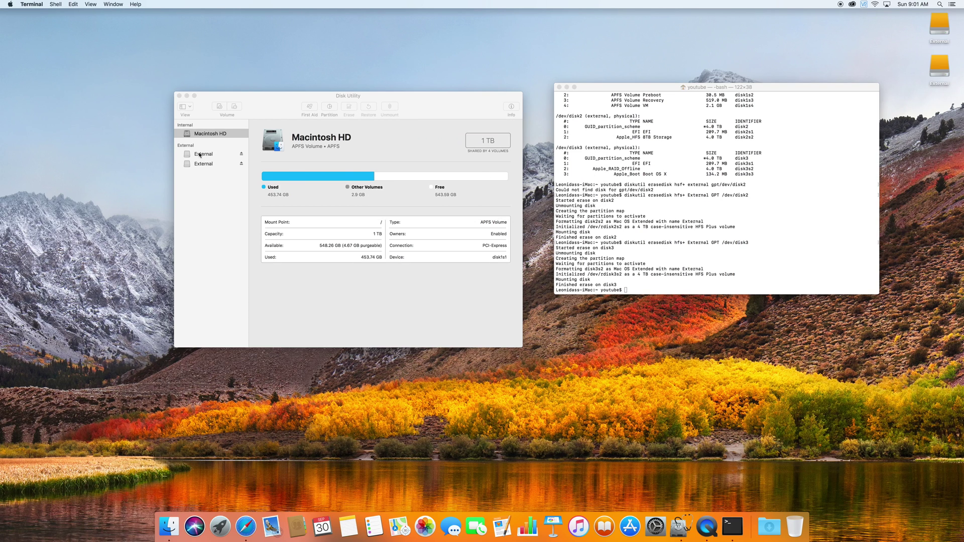
# Check both External volumes in Disk Utility are mounted 4 TB drives
pyautogui.click(199, 155)
pyautogui.click(200, 155)
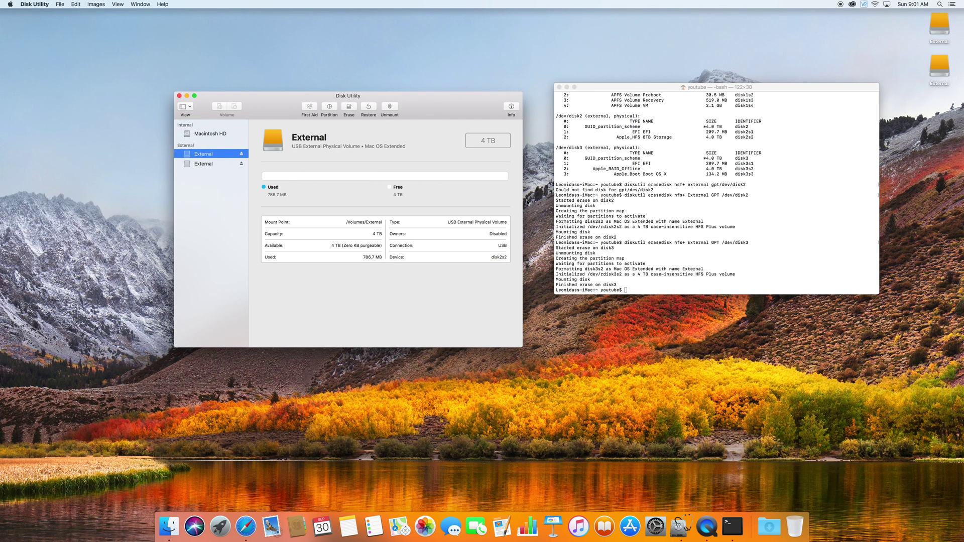
pyautogui.click(200, 165)
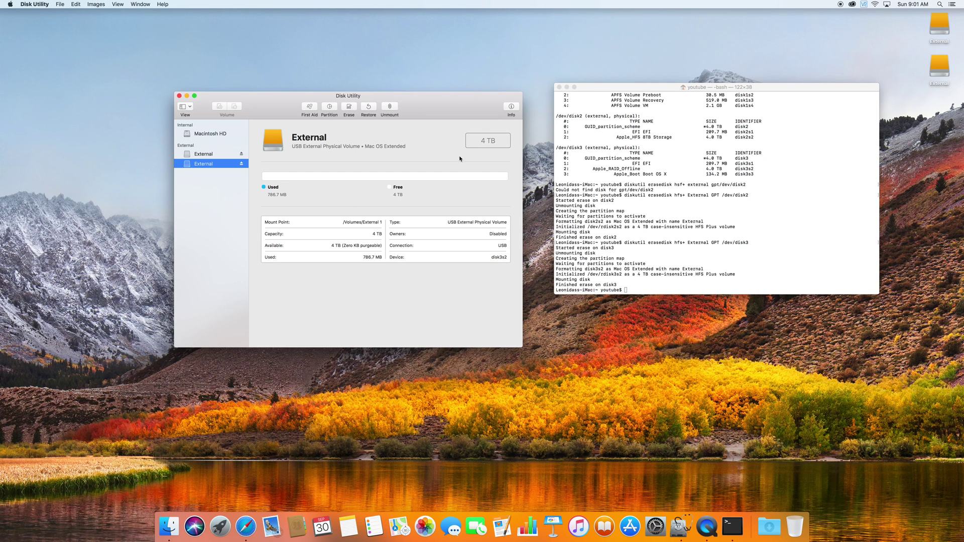
# Move both External desktop icons to the top centre and close Terminal
pyautogui.moveTo(915, 28)
pyautogui.mouseDown()
pyautogui.moveTo(953, 74)
pyautogui.moveTo(534, 68)
pyautogui.mouseUp()
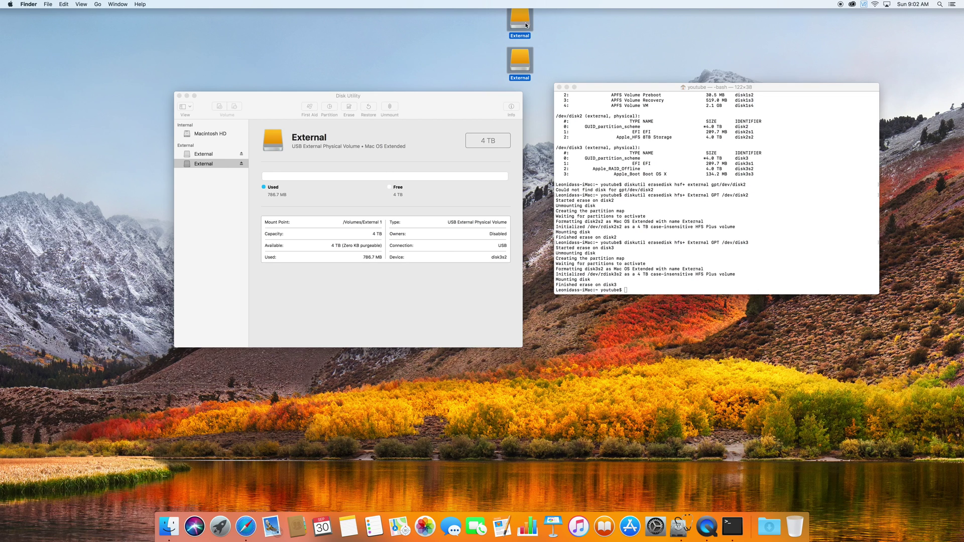
pyautogui.click(554, 35)
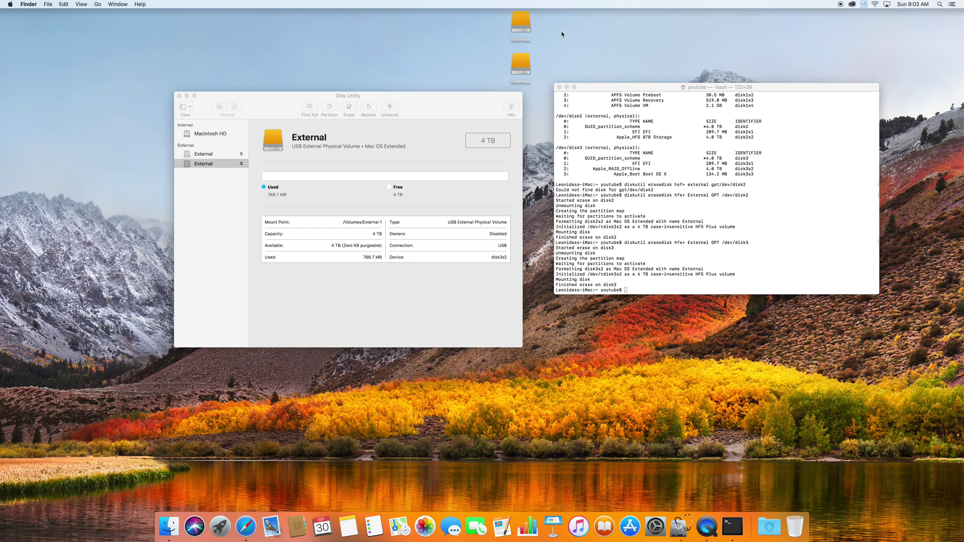
pyautogui.click(560, 87)
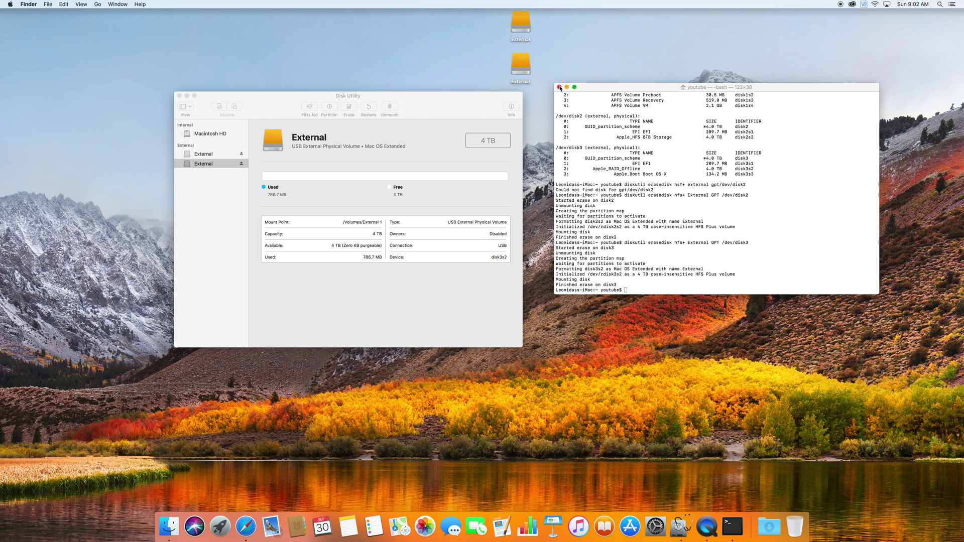